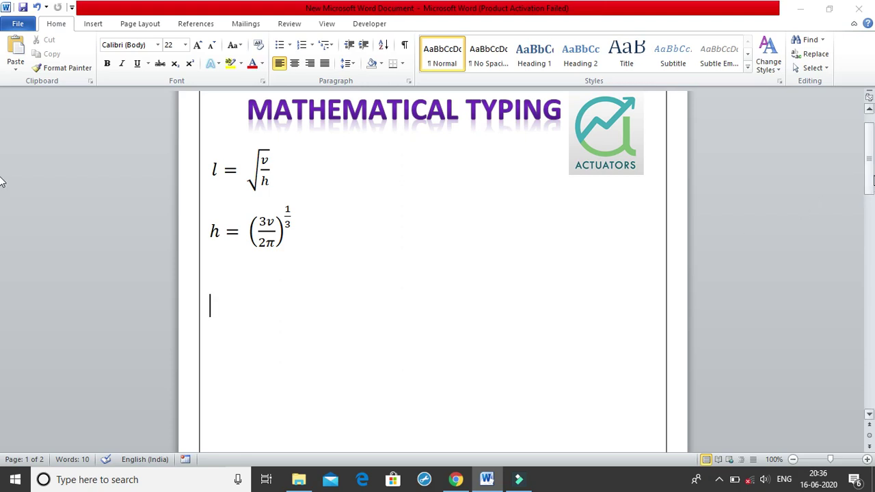
Open the full Symbol dialog from the Insert tab's Symbol list via More Symbols.
{"action": "mouse_move", "coordinate": [870, 181]}
{"action": "left_mouse_down"}
{"action": "mouse_move", "coordinate": [872, 234]}
{"action": "mouse_move", "coordinate": [872, 179]}
{"action": "left_mouse_up"}
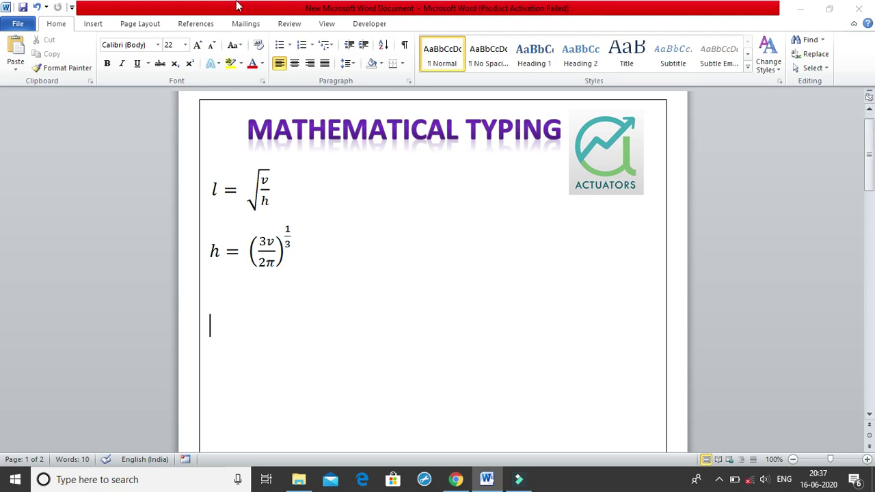
{"action": "left_click", "coordinate": [94, 24]}
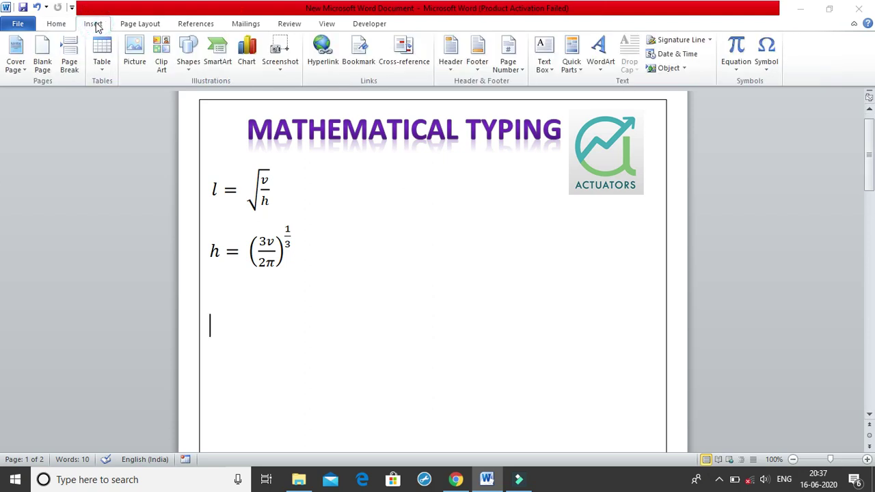
{"action": "left_click", "coordinate": [763, 46]}
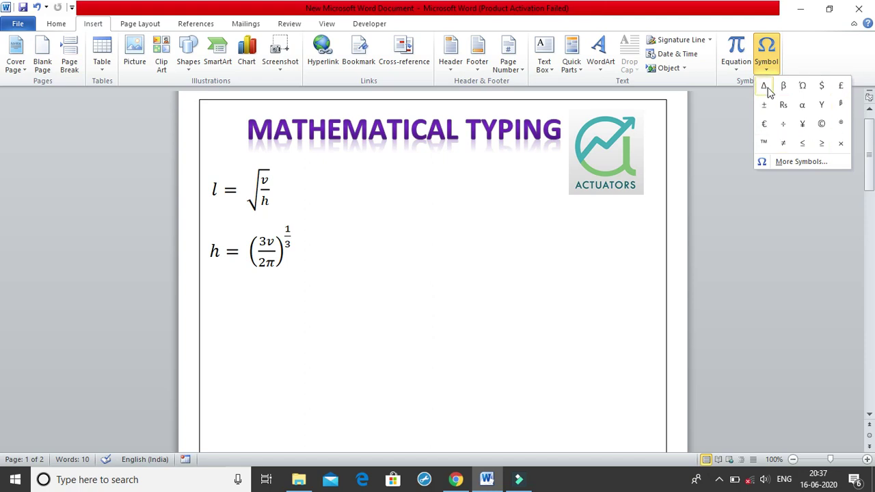
{"action": "left_click", "coordinate": [793, 161]}
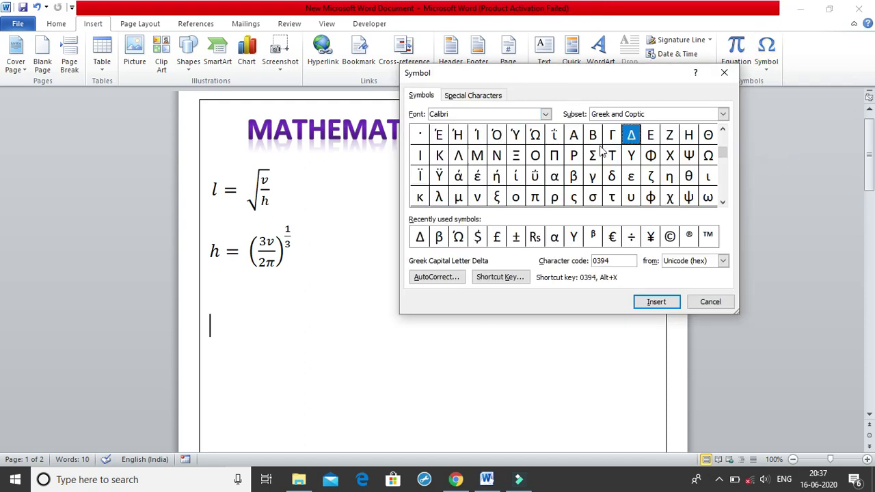
Keep subset Greek and Coptic and font Calibri, and select the capital Upsilon Υ.
{"action": "left_click", "coordinate": [723, 115]}
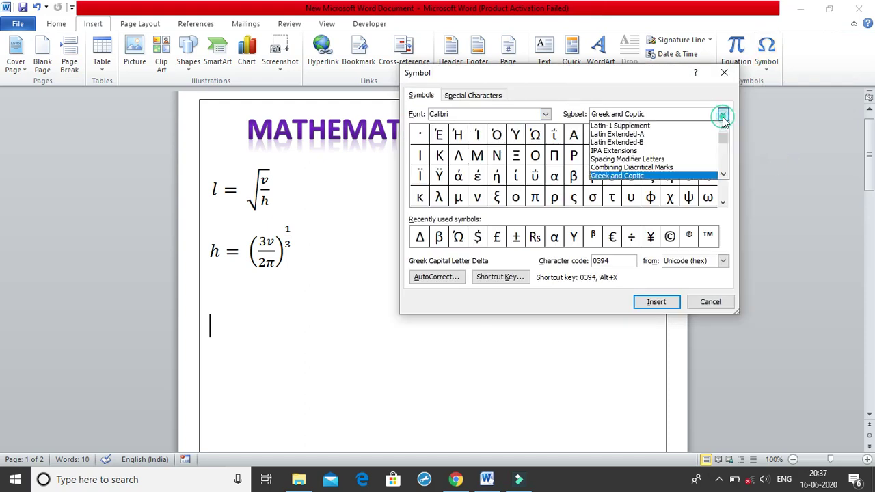
{"action": "left_click", "coordinate": [668, 176]}
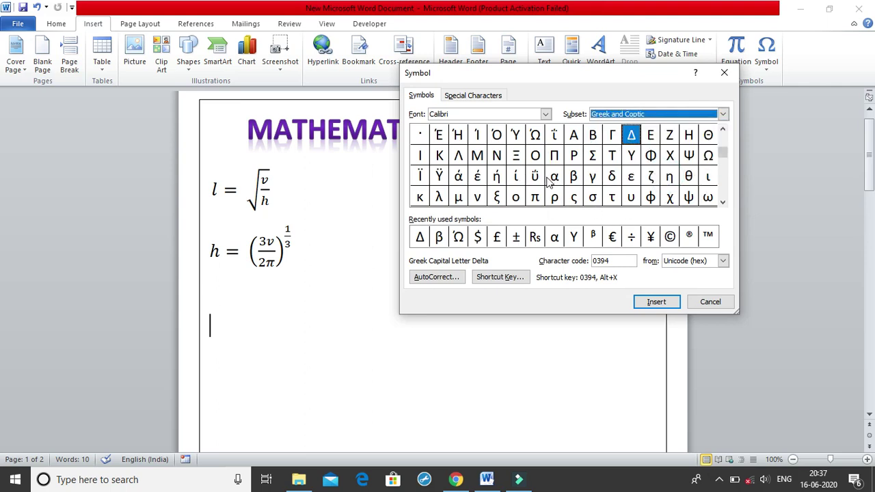
{"action": "left_click", "coordinate": [544, 115]}
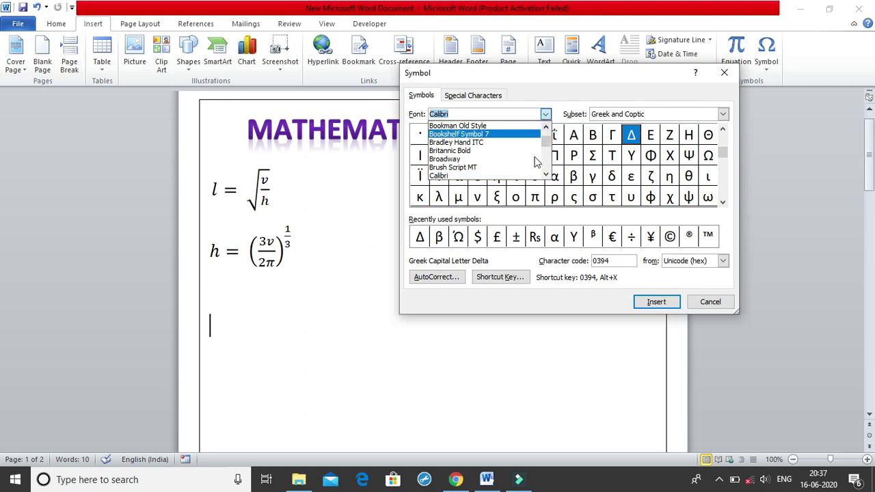
{"action": "left_click", "coordinate": [521, 178]}
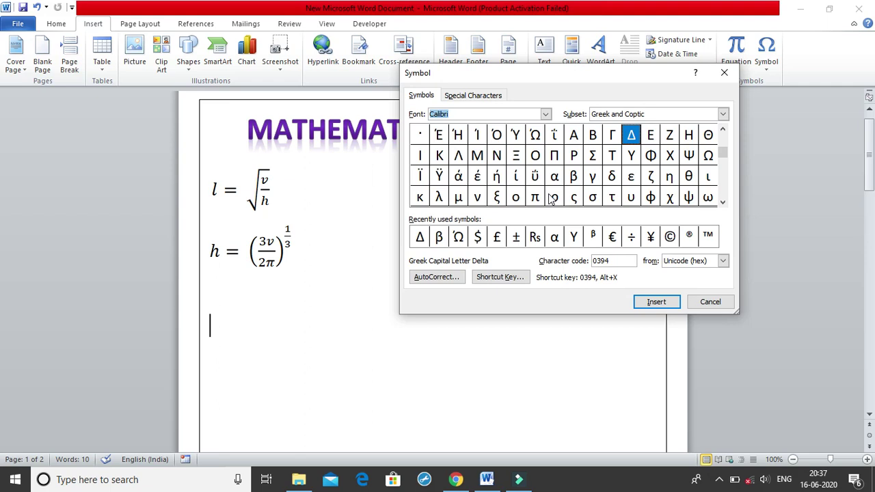
{"action": "left_click", "coordinate": [630, 159]}
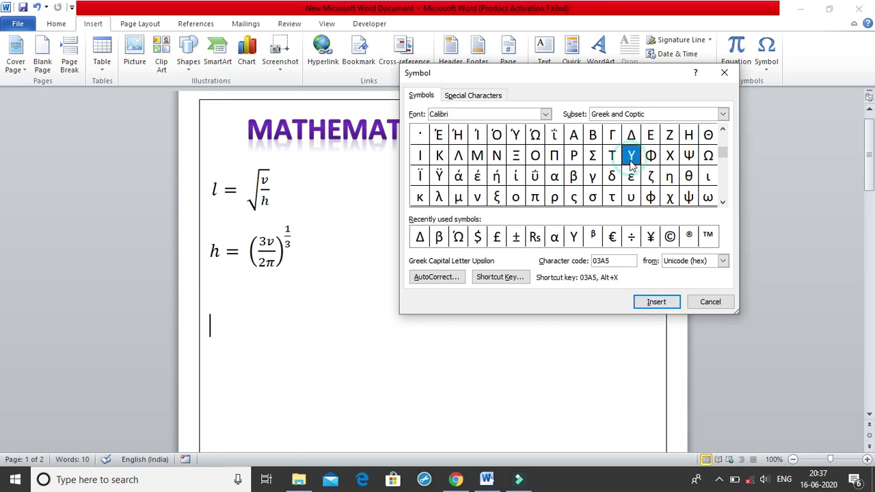
Insert Υ on the empty line below the h equation.
{"action": "left_click", "coordinate": [656, 301]}
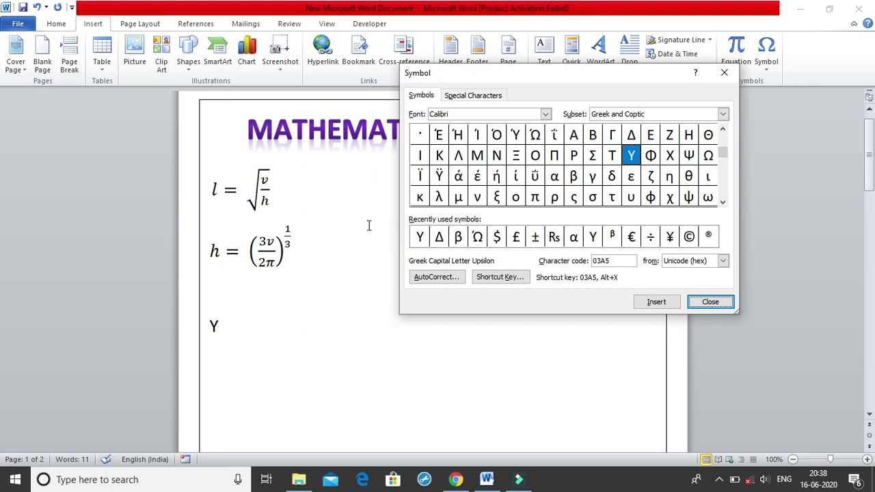
{"action": "mouse_move", "coordinate": [722, 152]}
{"action": "left_mouse_down"}
{"action": "mouse_move", "coordinate": [728, 184]}
{"action": "mouse_move", "coordinate": [723, 139]}
{"action": "left_mouse_up"}
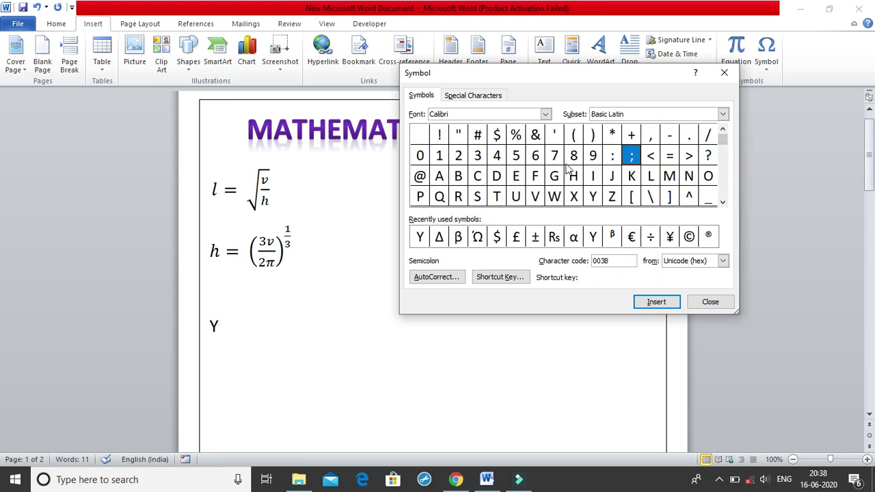
Scroll through the Special Characters list and their shortcuts, then close the Symbol dialog.
{"action": "left_click", "coordinate": [493, 98]}
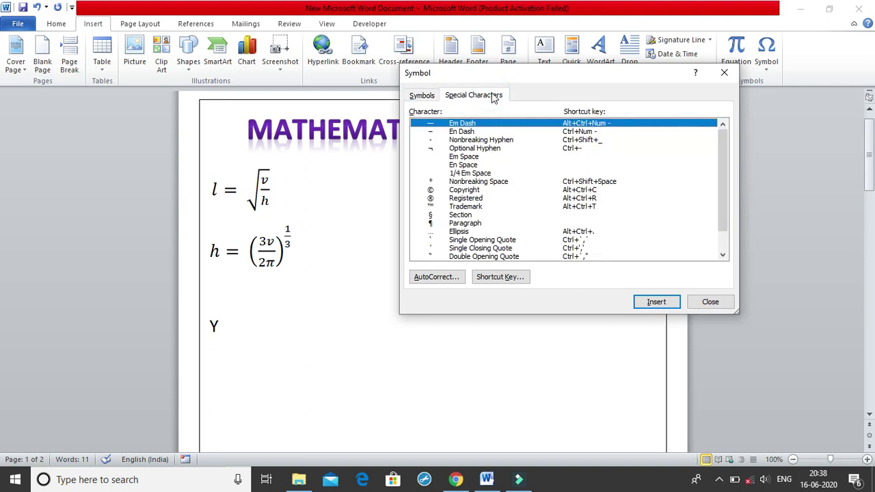
{"action": "left_click_drag", "start_coordinate": [723, 193], "coordinate": [731, 214]}
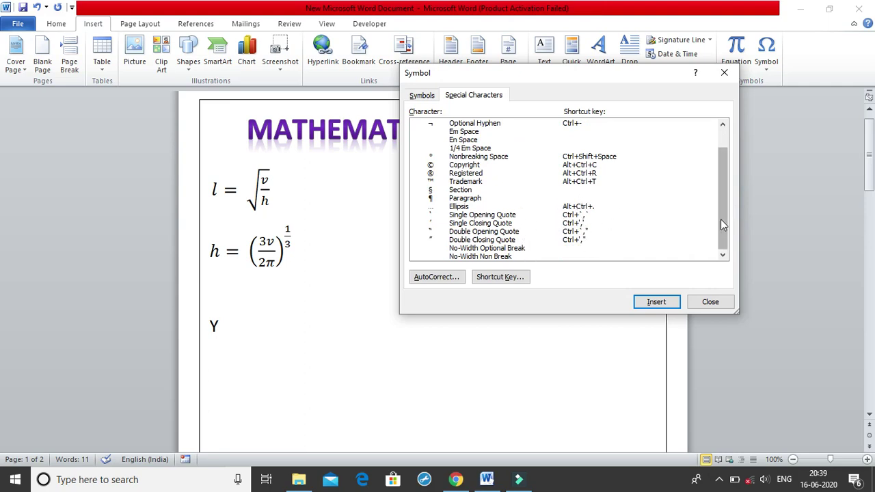
{"action": "left_click_drag", "start_coordinate": [721, 226], "coordinate": [718, 198]}
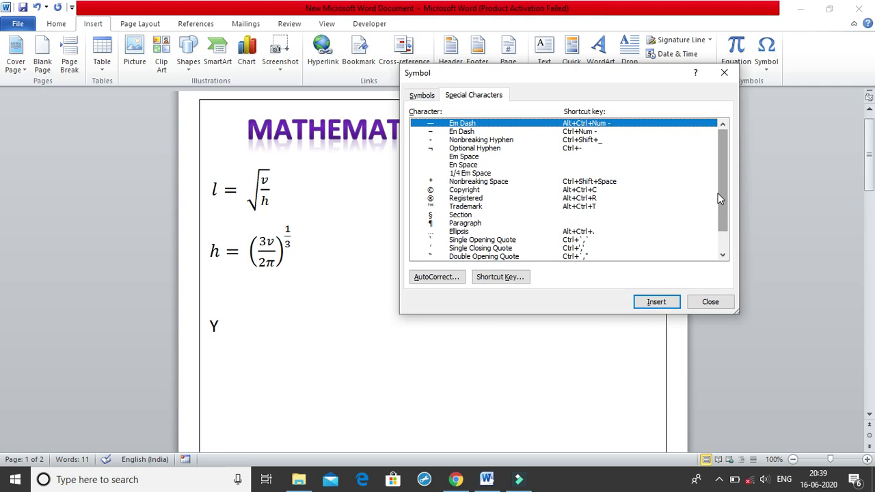
{"action": "left_click_drag", "start_coordinate": [717, 194], "coordinate": [718, 180]}
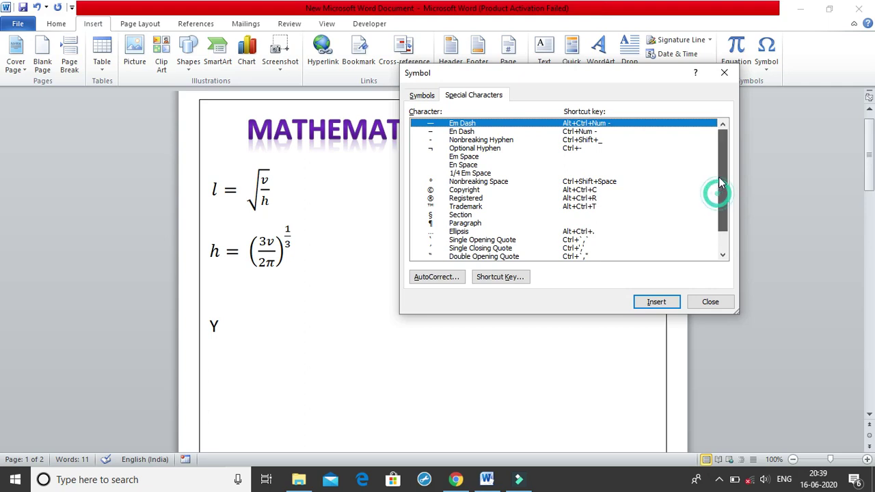
{"action": "left_click", "coordinate": [710, 302]}
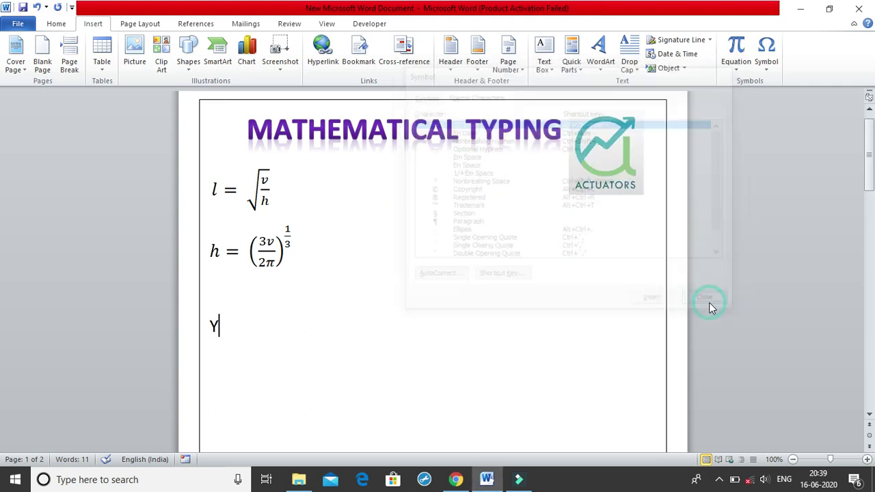
Scroll through the Built-In equations gallery, then insert a new blank equation.
{"action": "left_click", "coordinate": [734, 71]}
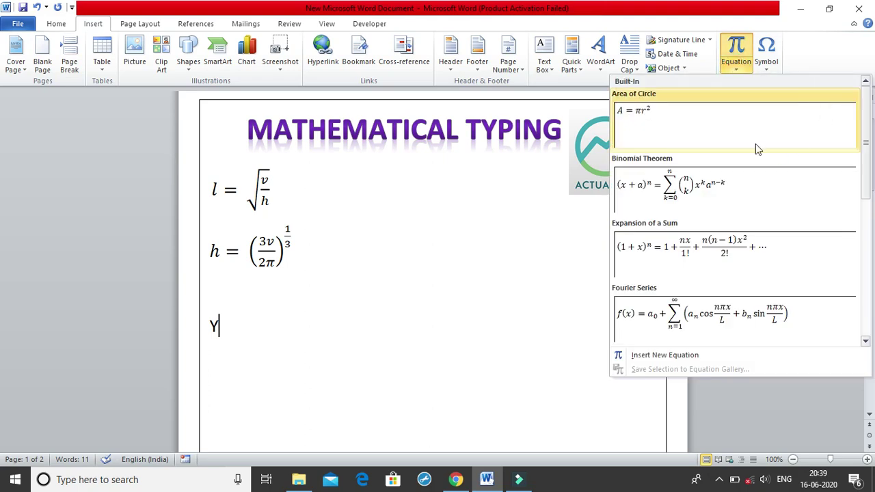
{"action": "left_click_drag", "start_coordinate": [866, 180], "coordinate": [866, 246]}
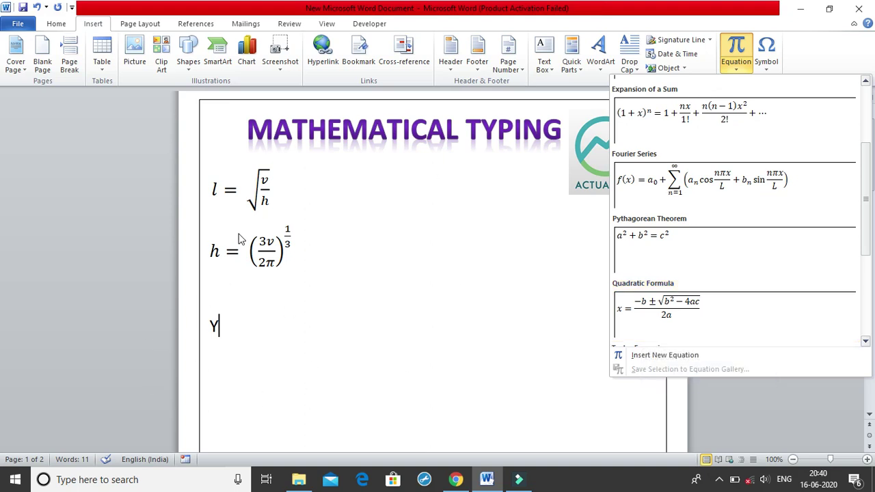
{"action": "left_click", "coordinate": [649, 356]}
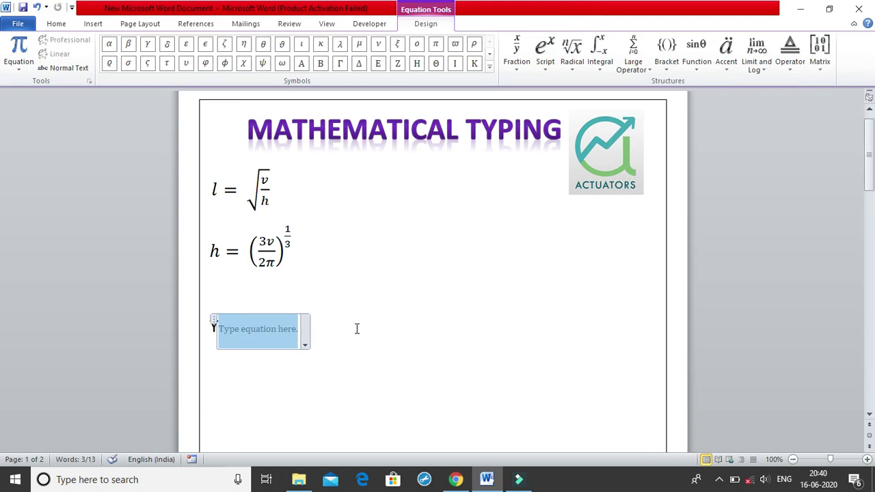
Reselect the empty equation placeholder and bring up the Equation Tools Design ribbon.
{"action": "left_click", "coordinate": [214, 327]}
{"action": "left_click", "coordinate": [216, 327]}
{"action": "left_click", "coordinate": [214, 327]}
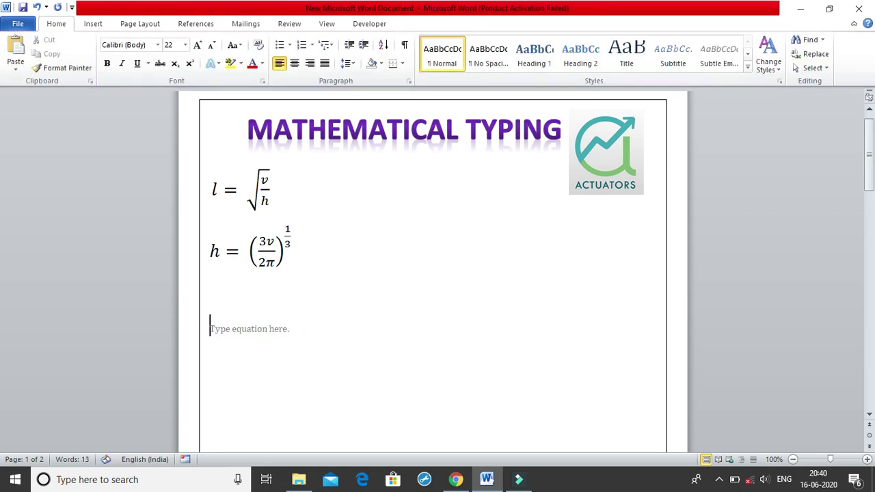
{"action": "left_click", "coordinate": [253, 330]}
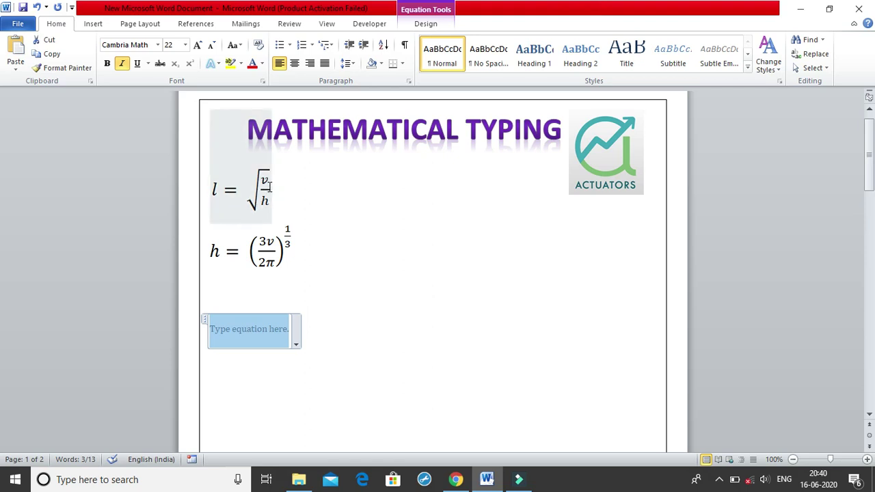
{"action": "left_click", "coordinate": [436, 30]}
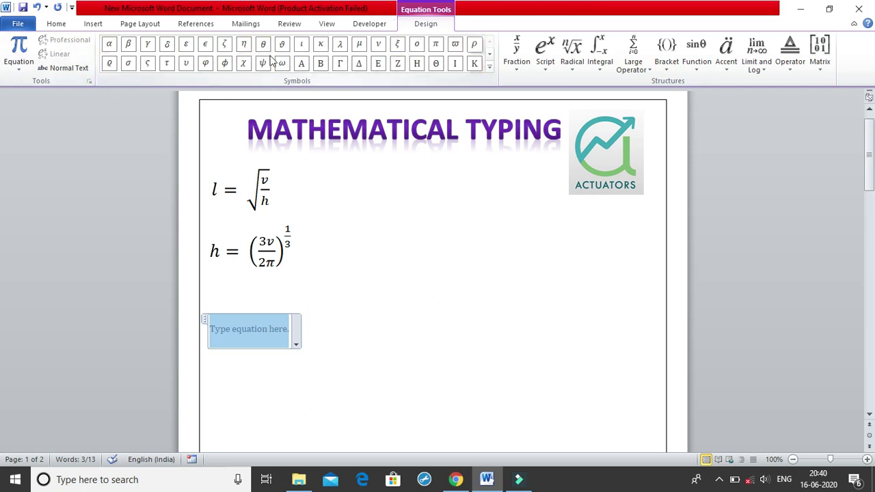
Browse the Basic Math and Greek Letters symbol sets, collapse them, and show the fraction layouts.
{"action": "left_click", "coordinate": [490, 67]}
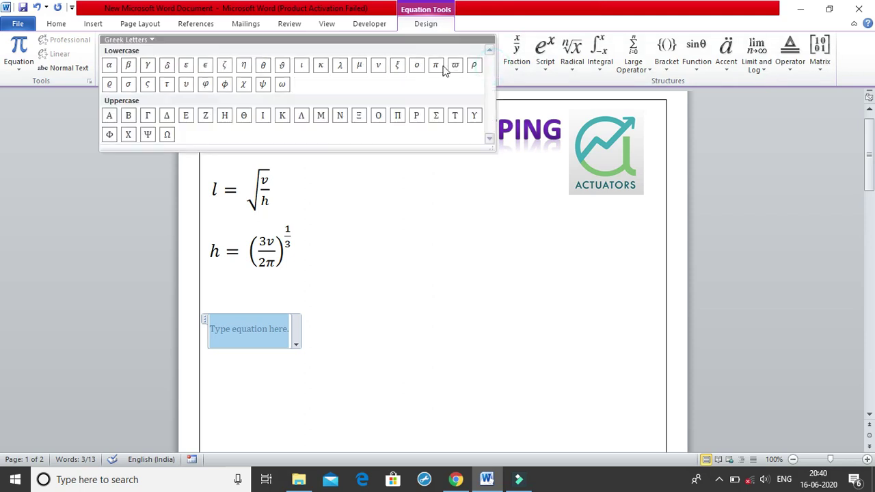
{"action": "left_click", "coordinate": [127, 40]}
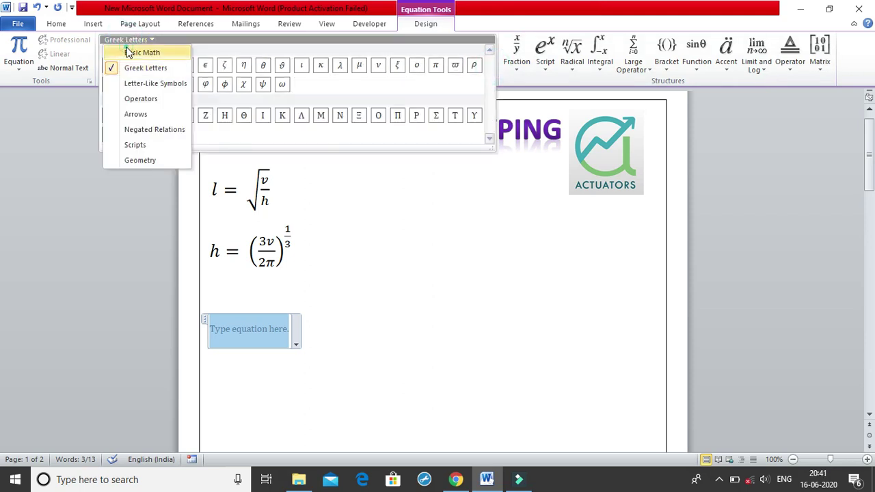
{"action": "left_click", "coordinate": [127, 52]}
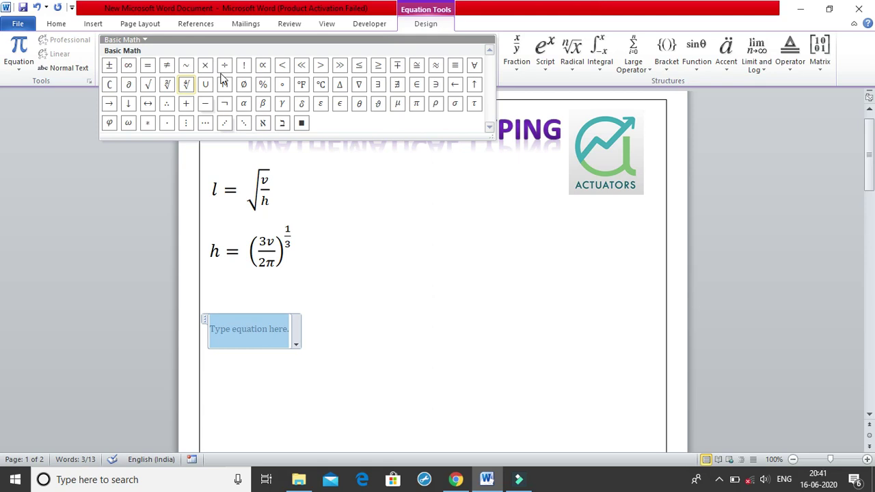
{"action": "left_click", "coordinate": [118, 41]}
{"action": "left_click", "coordinate": [125, 66]}
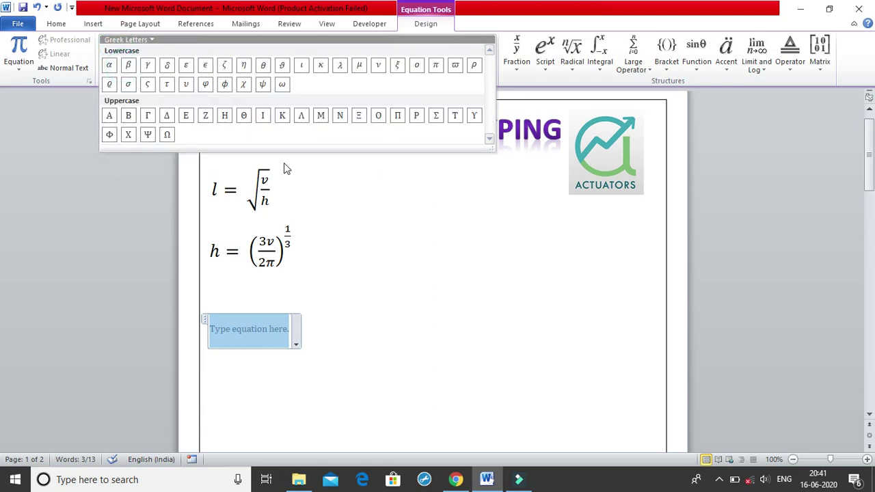
{"action": "left_click", "coordinate": [147, 42]}
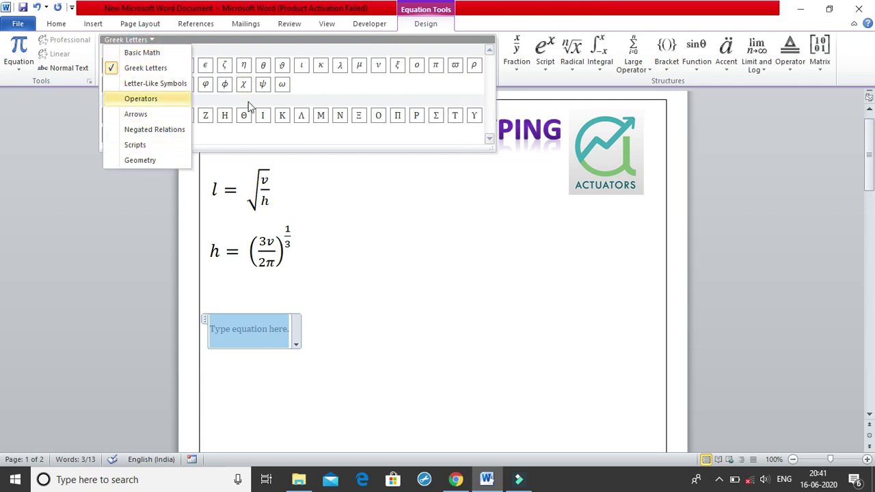
{"action": "left_click", "coordinate": [730, 106]}
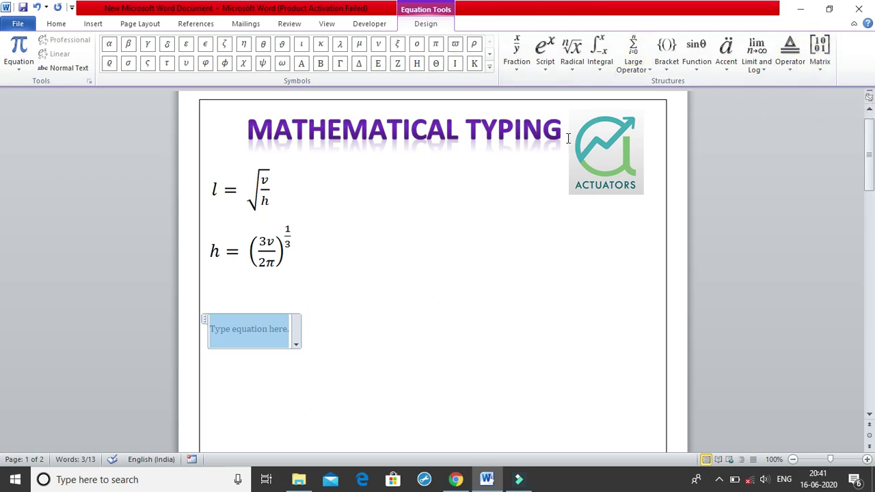
{"action": "left_click", "coordinate": [519, 62]}
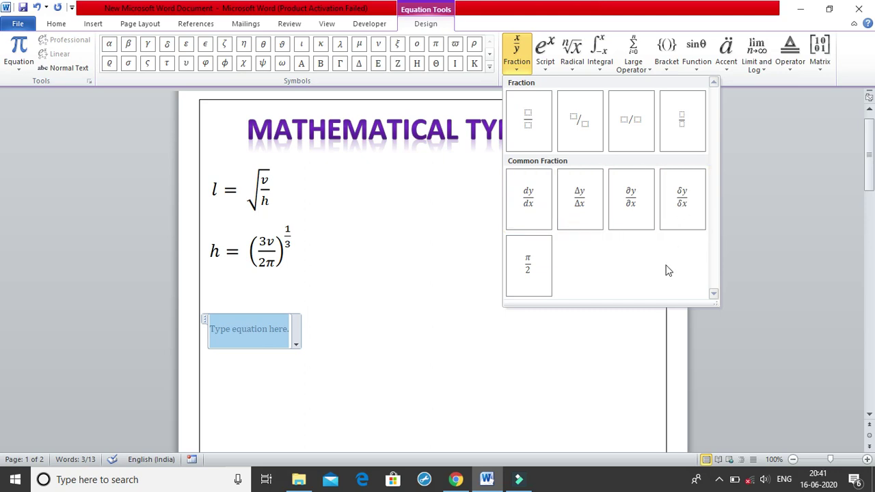
Preview the Script, Radical, Integral and Large Operator structure galleries.
{"action": "left_click", "coordinate": [545, 62]}
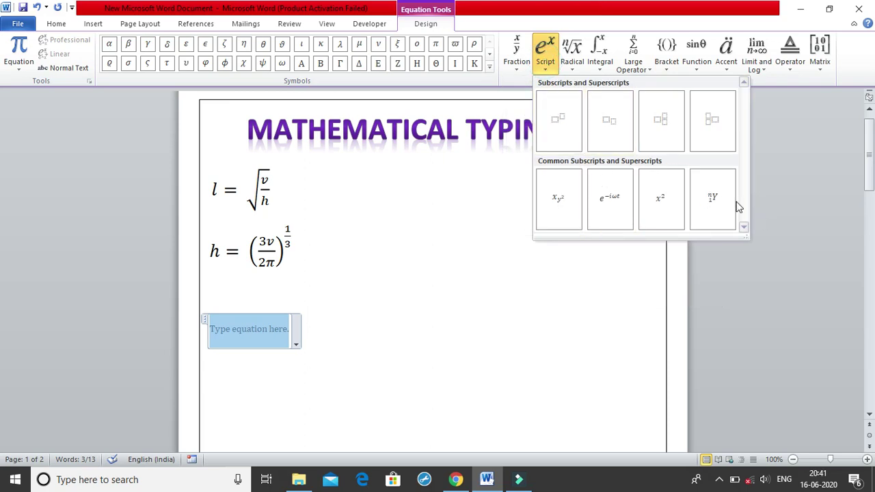
{"action": "left_click", "coordinate": [576, 68]}
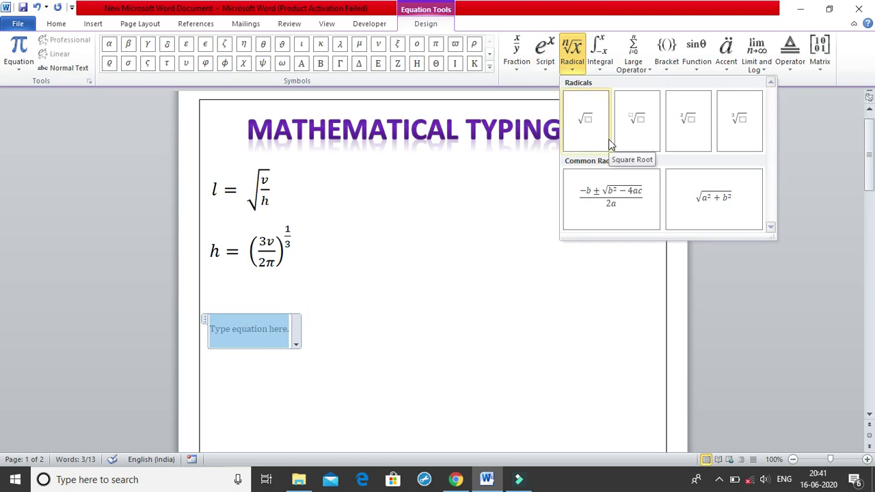
{"action": "left_click", "coordinate": [601, 52]}
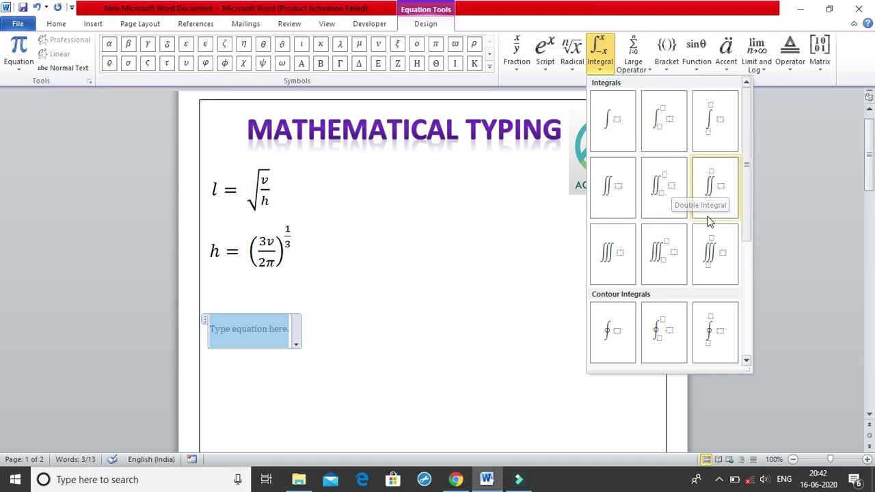
{"action": "left_click", "coordinate": [646, 72]}
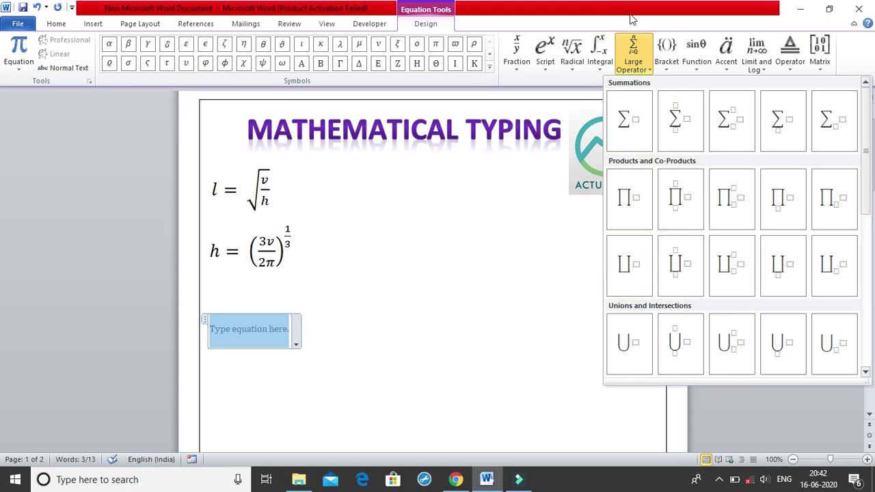
Preview the Bracket, Function, Accent, Limit and Log, Operator and Matrix galleries, then close them.
{"action": "left_click", "coordinate": [673, 54]}
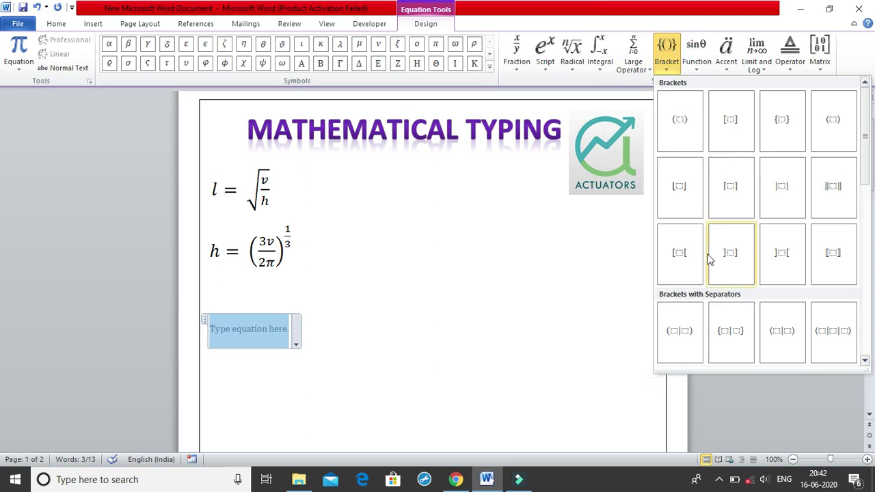
{"action": "left_click", "coordinate": [698, 63]}
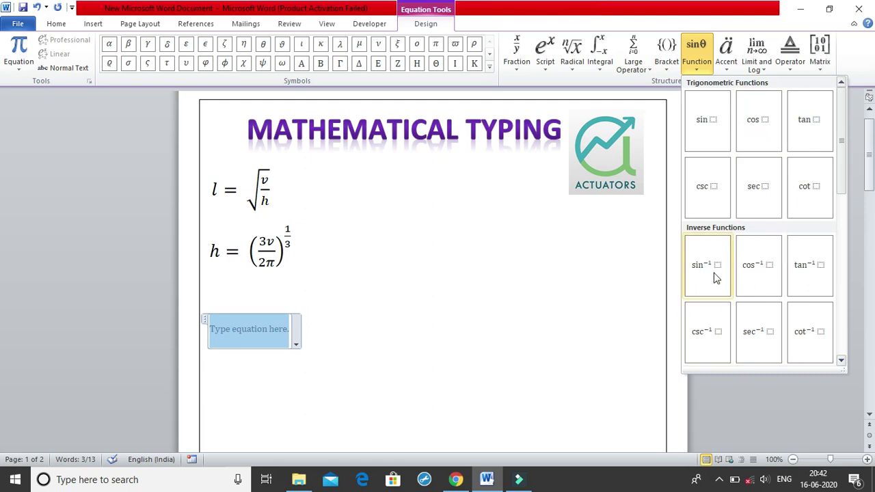
{"action": "left_click", "coordinate": [726, 65]}
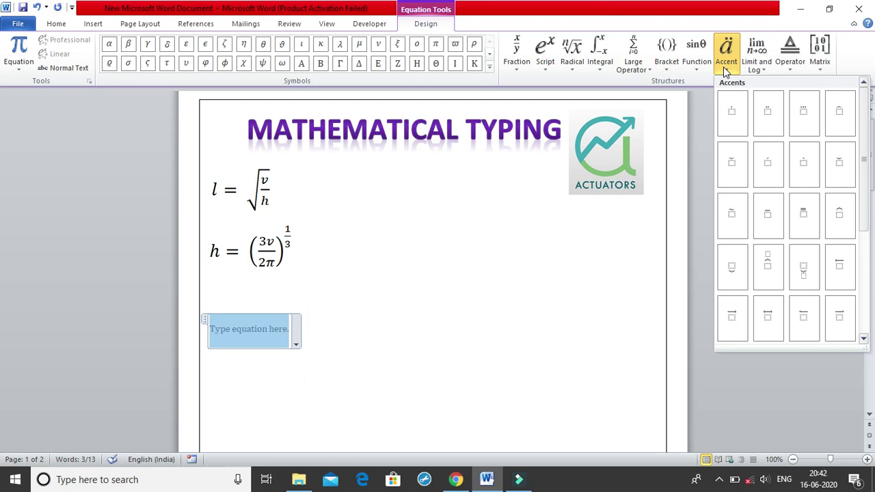
{"action": "left_click", "coordinate": [764, 67]}
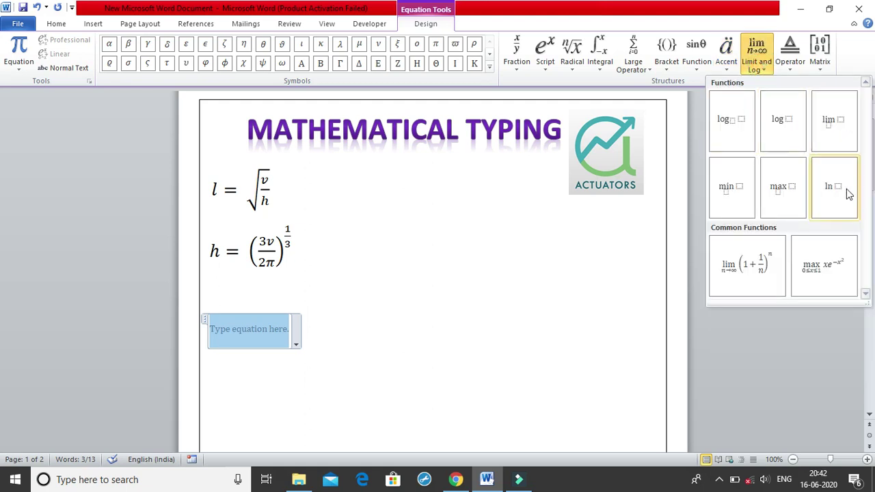
{"action": "left_click", "coordinate": [790, 60]}
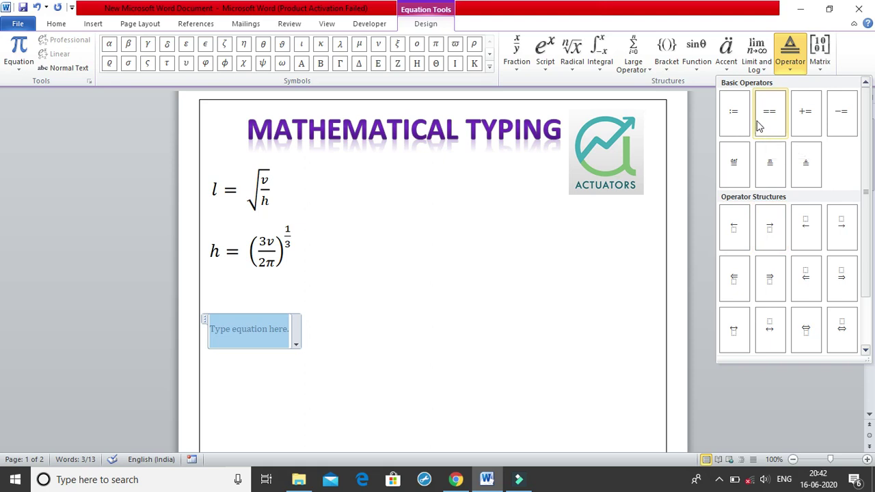
{"action": "left_click", "coordinate": [819, 51]}
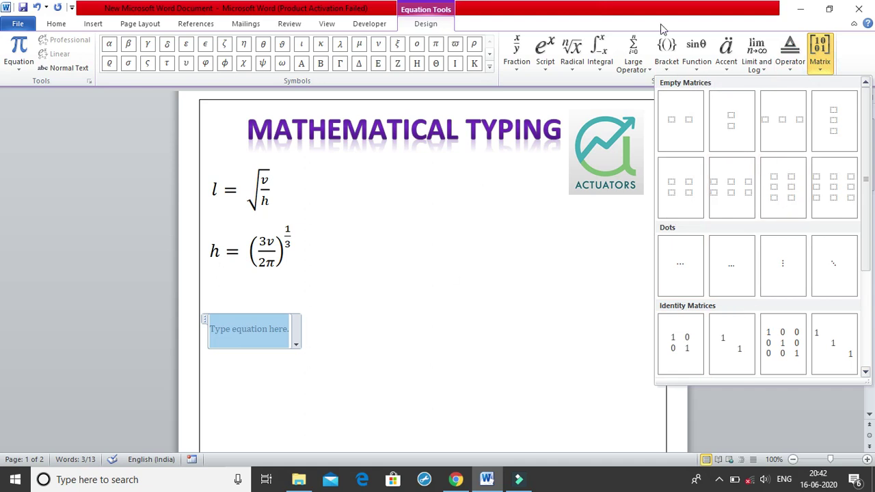
{"action": "left_click", "coordinate": [602, 80]}
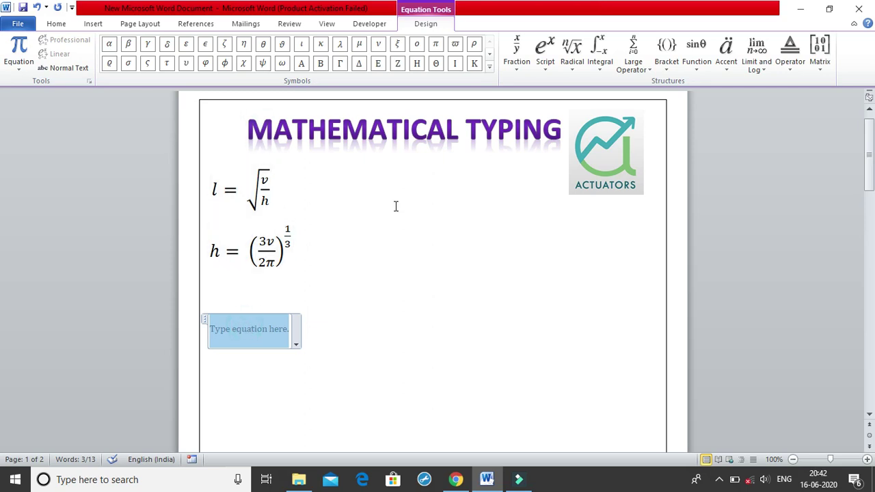
Enter l = and add a square root structure after it.
{"action": "type", "text": "l="}
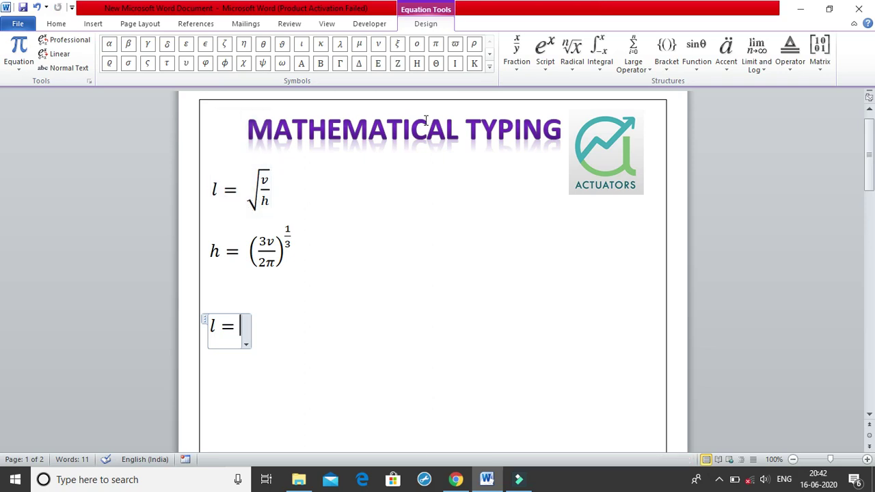
{"action": "left_click", "coordinate": [583, 52]}
{"action": "left_click", "coordinate": [589, 124]}
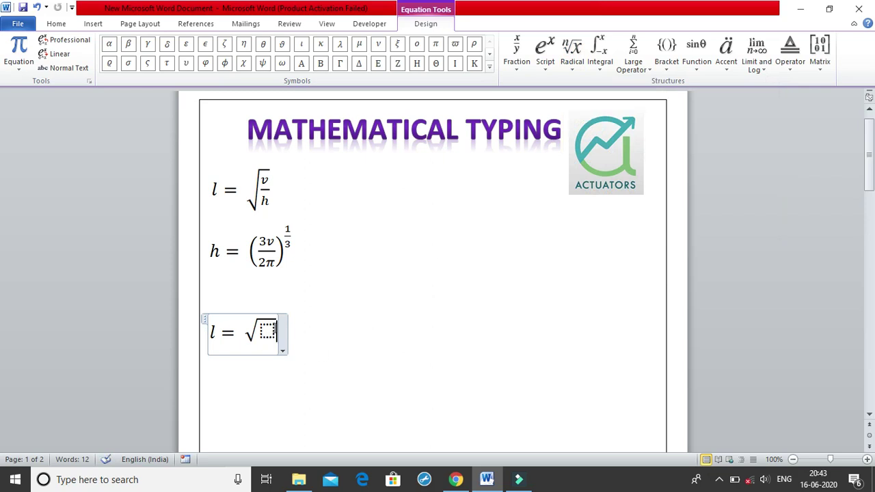
{"action": "left_click", "coordinate": [268, 332]}
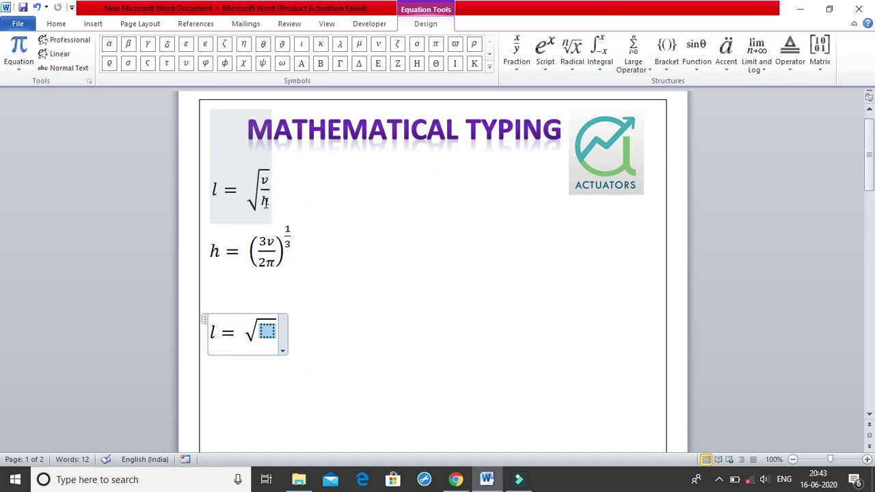
Fill the square root with a stacked fraction v over h.
{"action": "left_click", "coordinate": [506, 63]}
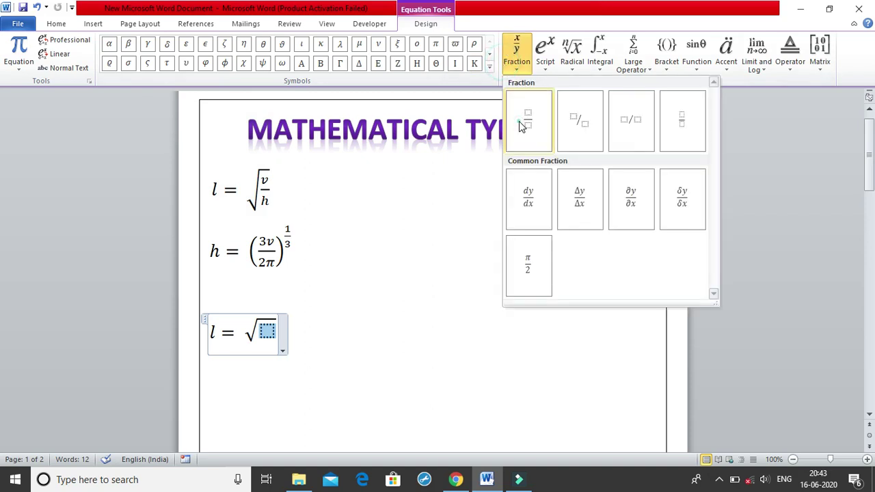
{"action": "left_click", "coordinate": [527, 121]}
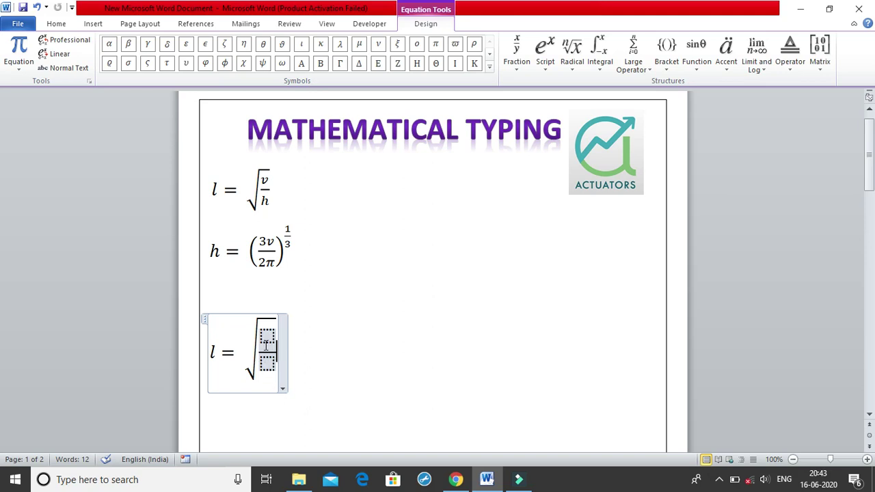
{"action": "left_click", "coordinate": [267, 336]}
{"action": "type", "text": "v"}
{"action": "left_click", "coordinate": [268, 350]}
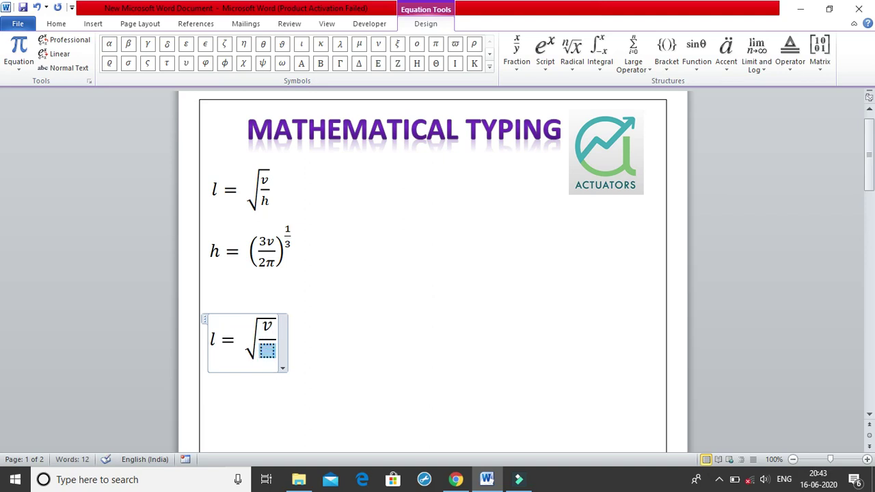
{"action": "type", "text": "h"}
{"action": "left_click", "coordinate": [386, 341]}
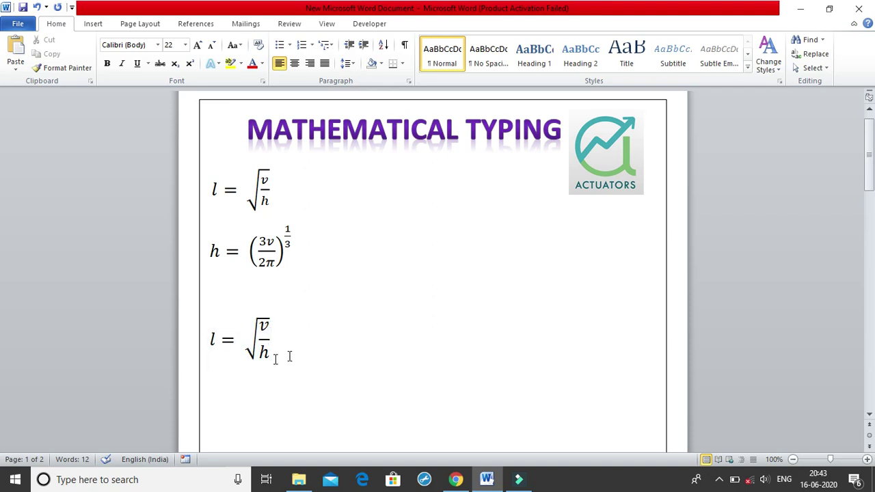
Start a new line below the retyped l = √(v/h) and insert a blank equation placeholder there.
{"action": "key", "text": "Return"}
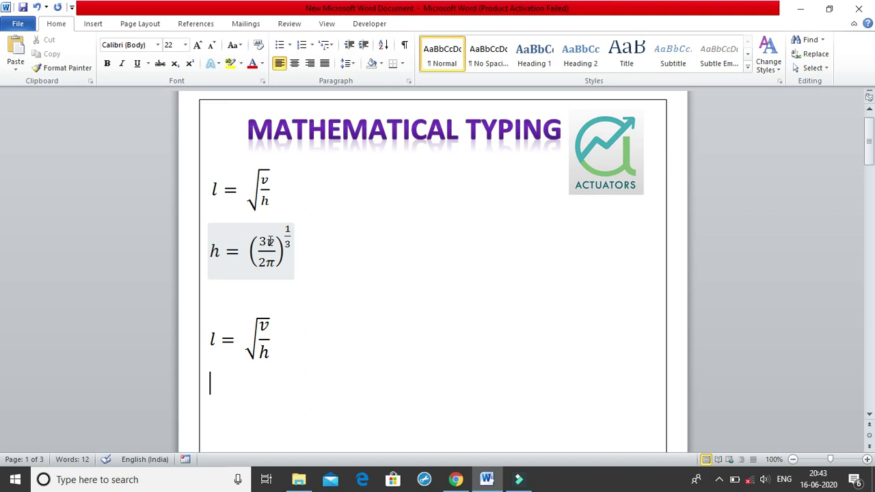
{"action": "left_click", "coordinate": [95, 24]}
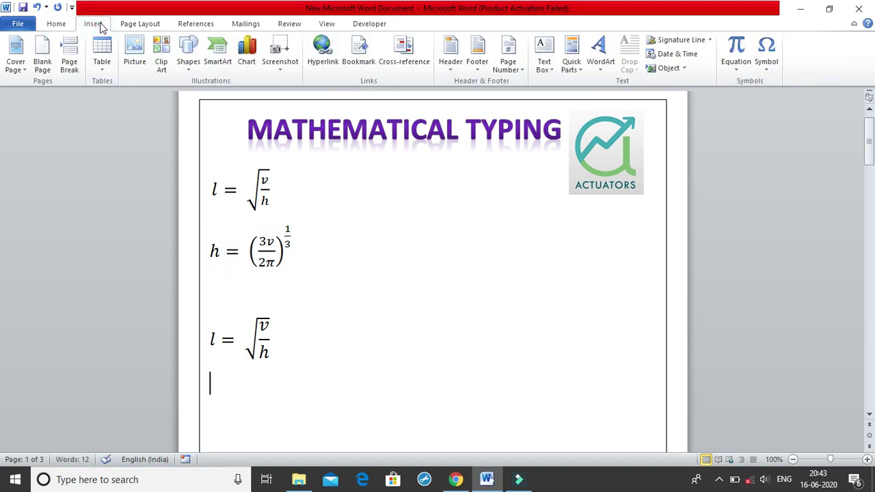
{"action": "left_click", "coordinate": [735, 72]}
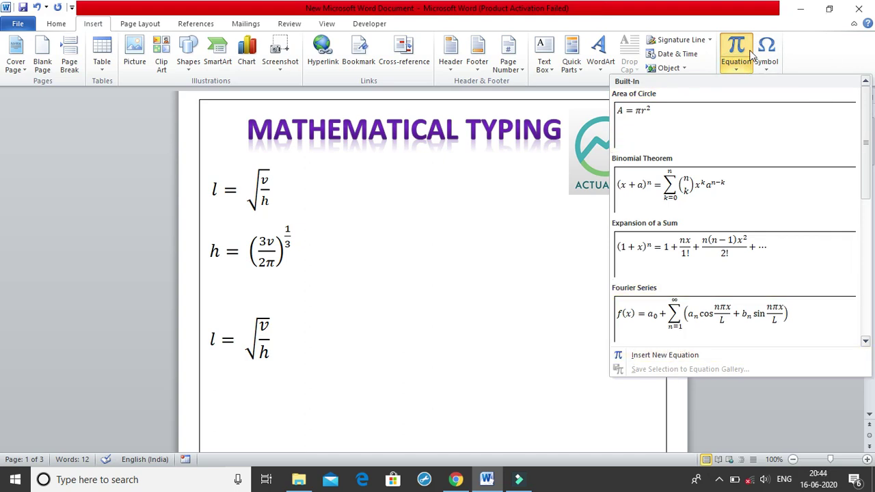
{"action": "left_click", "coordinate": [746, 47]}
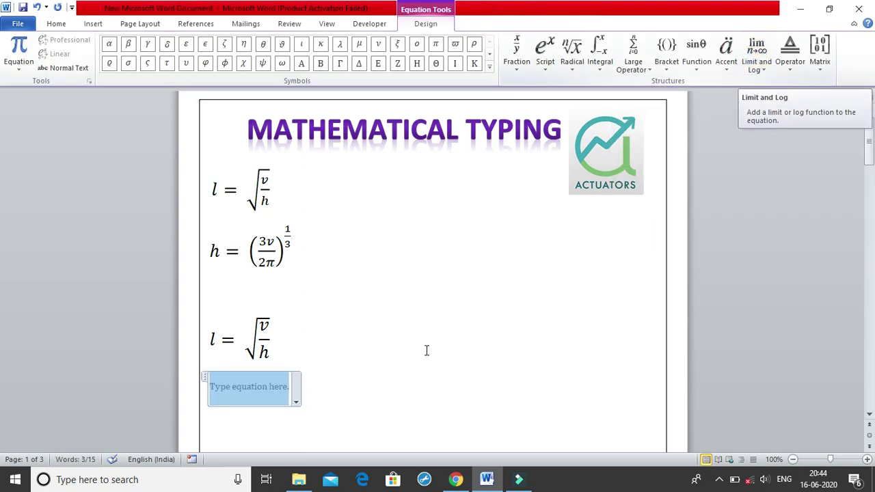
{"action": "left_click", "coordinate": [308, 399]}
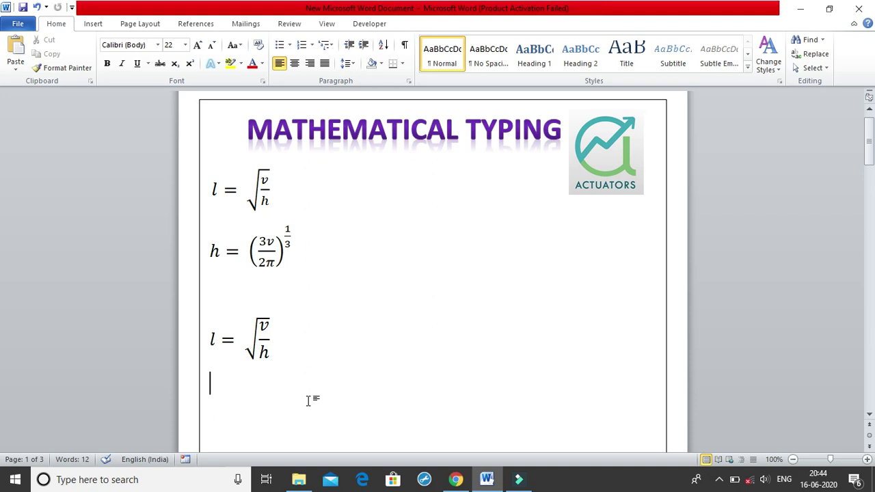
{"action": "key", "text": "alt+equal"}
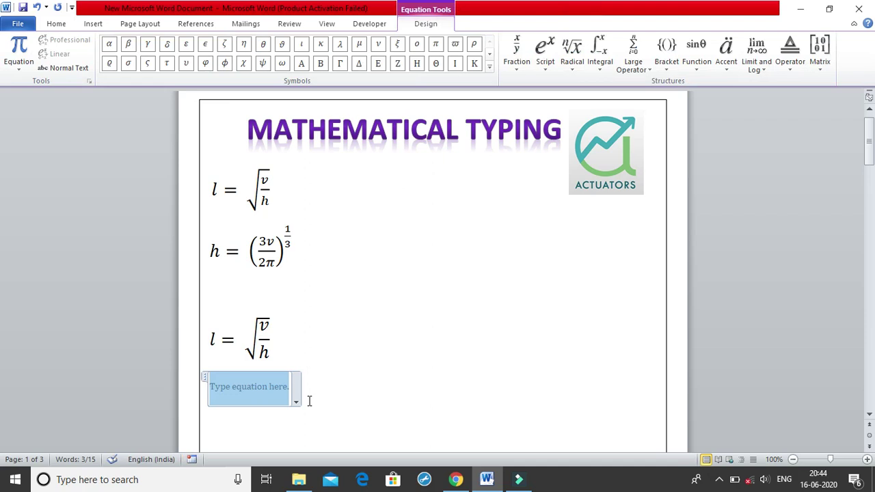